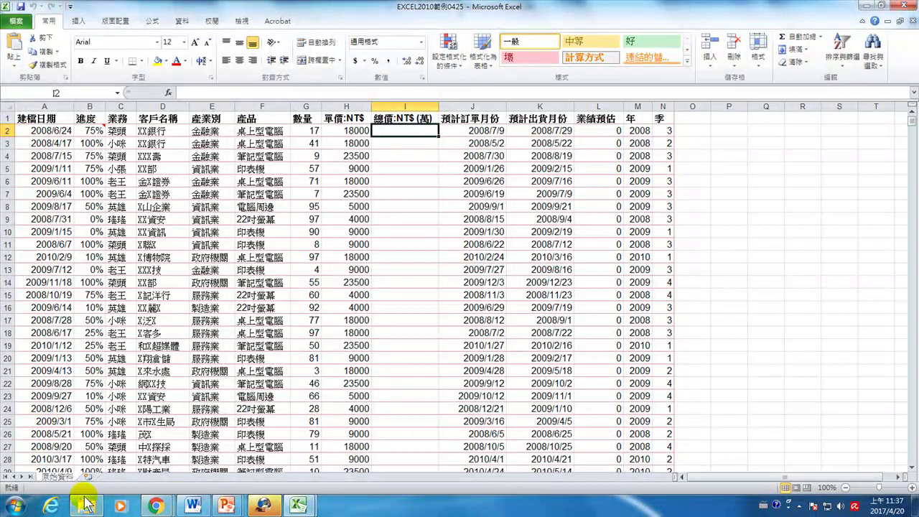
# Step: Open the EXCEL2010範例0425 workbook from its folder in Windows Explorer
pyautogui.click(84, 503)
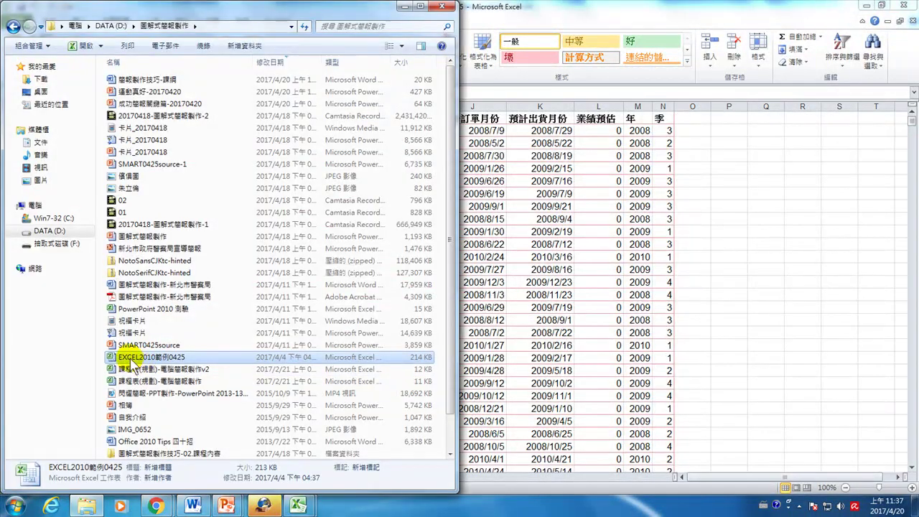
pyautogui.doubleClick(131, 362)
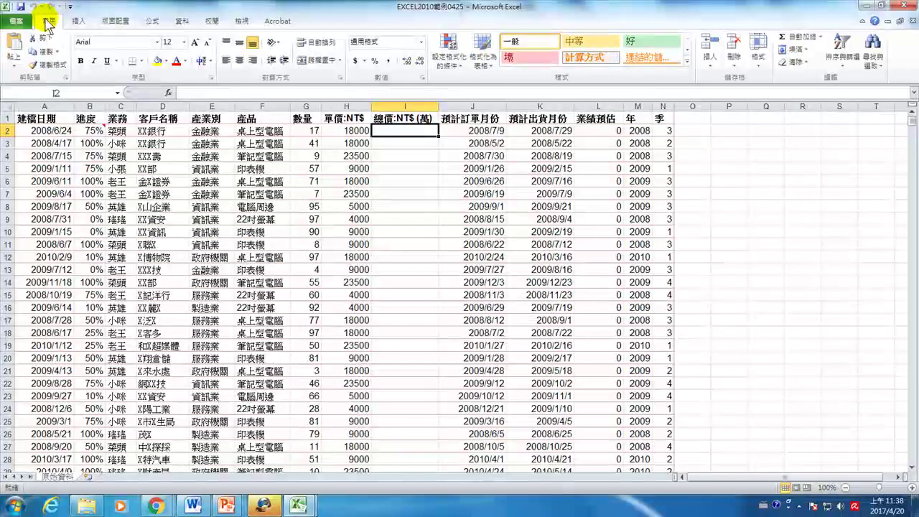
# Step: Format the sales range $A$1:$N$2500 as a blue banded table, then select cell I7
pyautogui.click(485, 51)
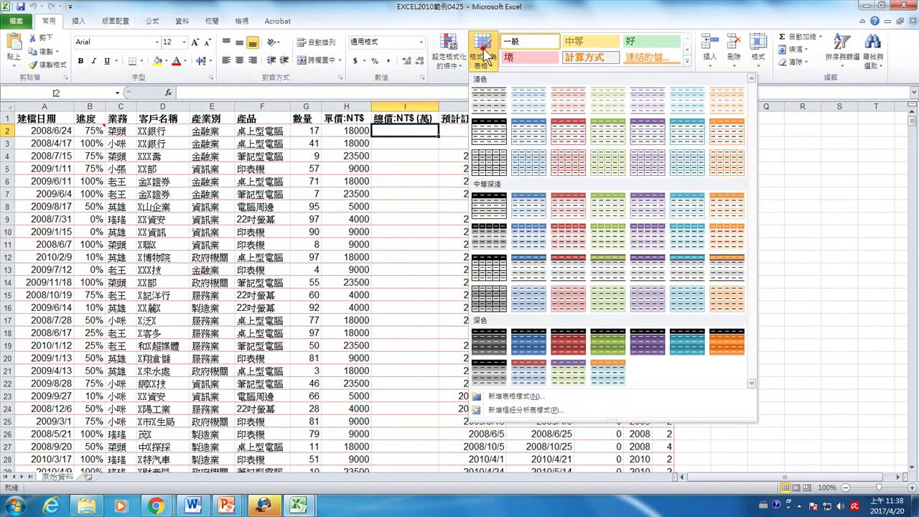
pyautogui.click(525, 162)
pyautogui.click(505, 265)
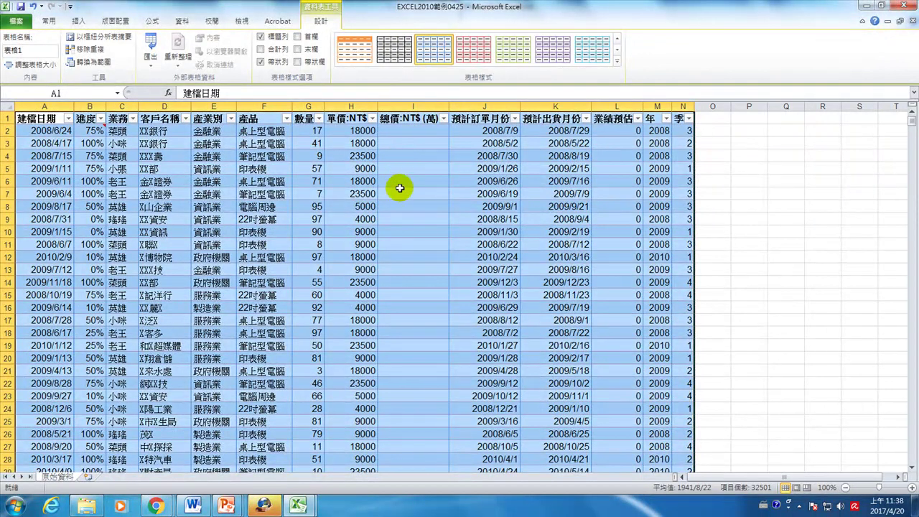
pyautogui.click(402, 193)
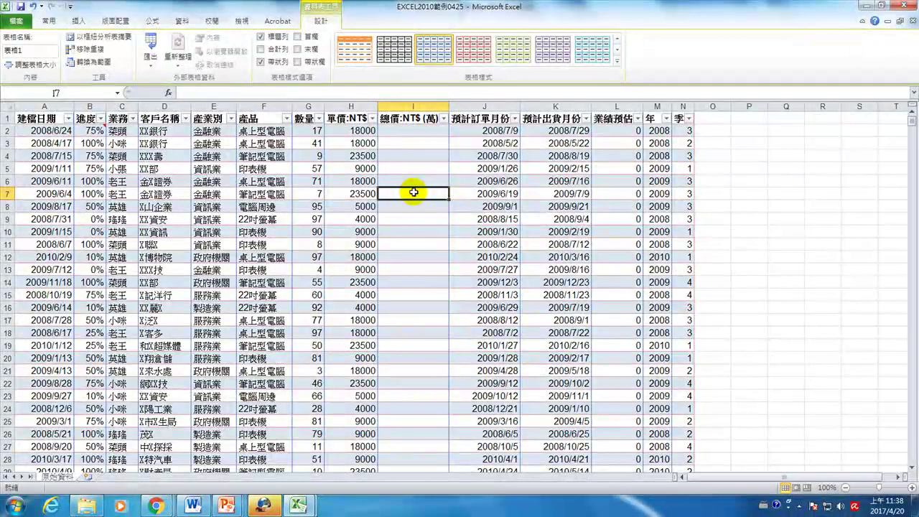
pyautogui.write('=')
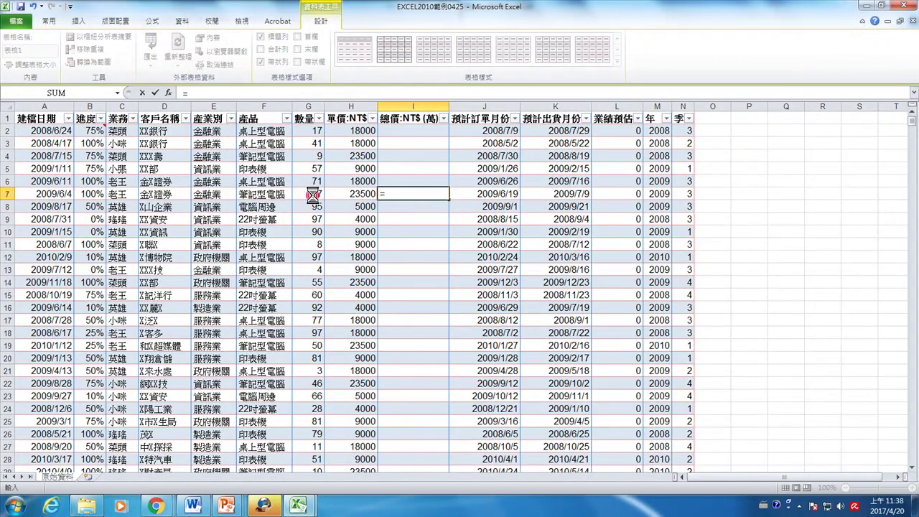
pyautogui.click(313, 195)
pyautogui.write('*')
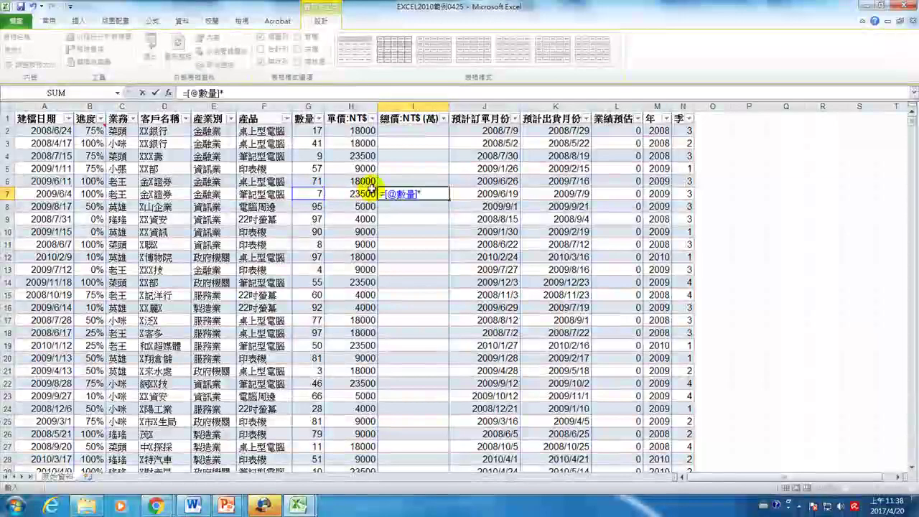
pyautogui.click(363, 194)
pyautogui.press('Return')
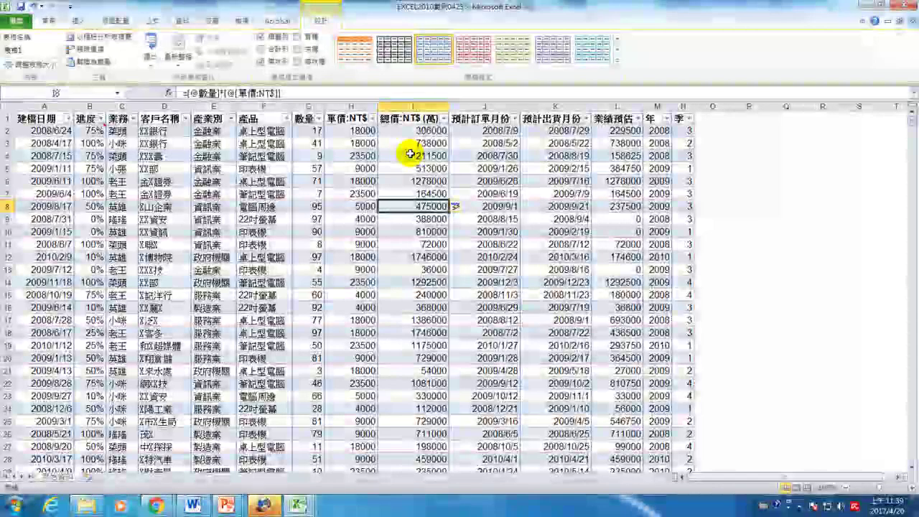
pyautogui.click(410, 155)
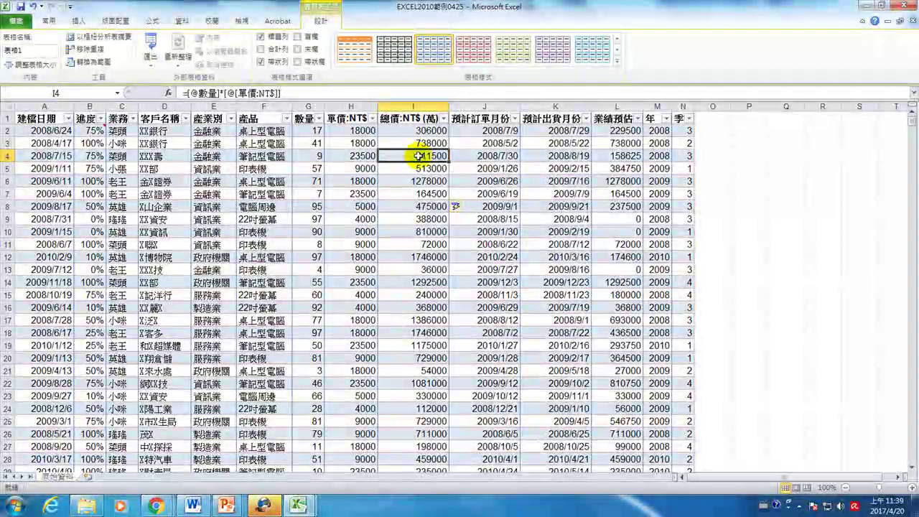
# Step: Create a pivot table on a new sheet summing 總價:NT$ (萬) by 產品
pyautogui.click(78, 23)
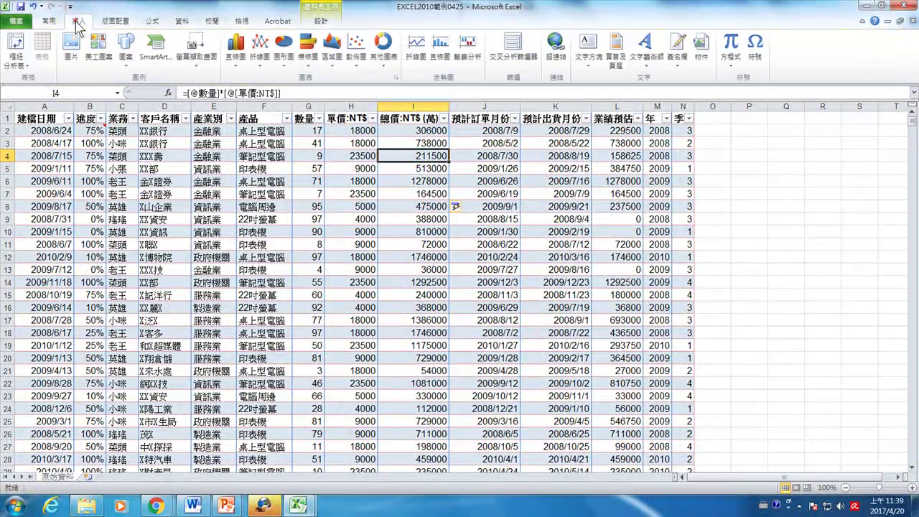
pyautogui.click(17, 43)
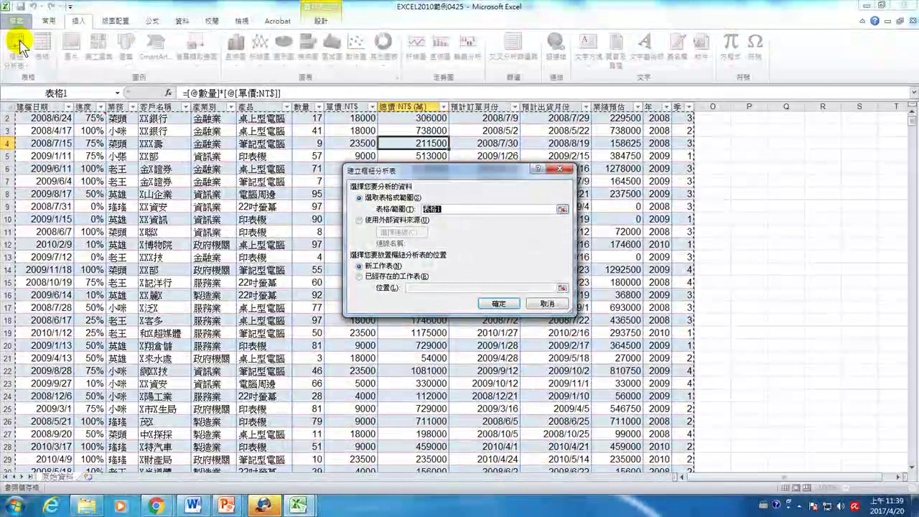
pyautogui.click(499, 302)
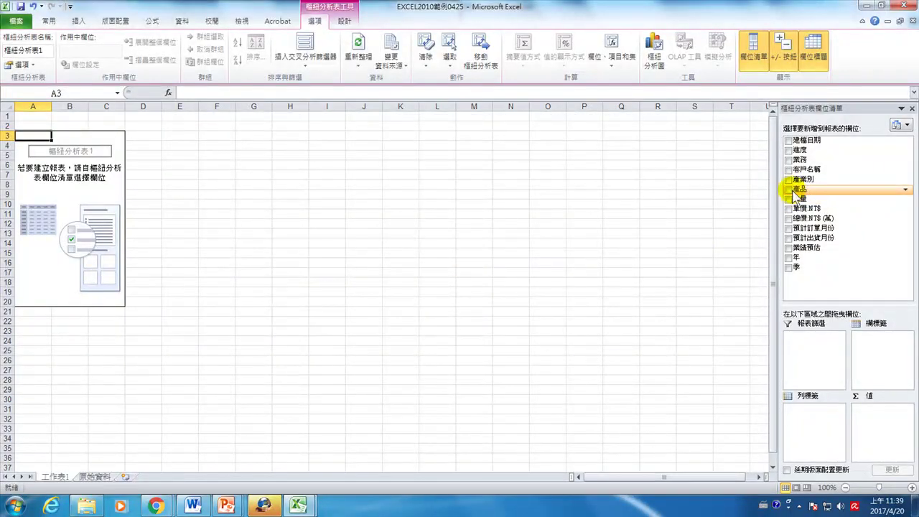
pyautogui.click(790, 189)
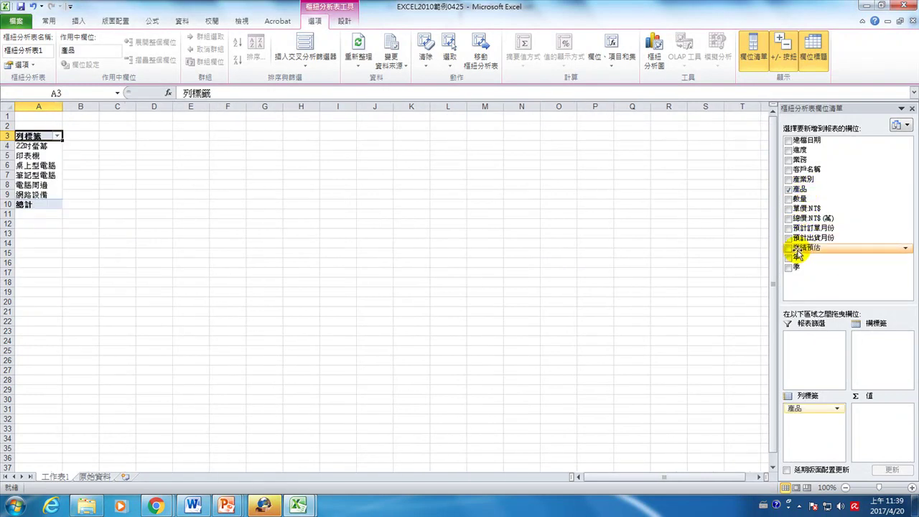
pyautogui.click(789, 218)
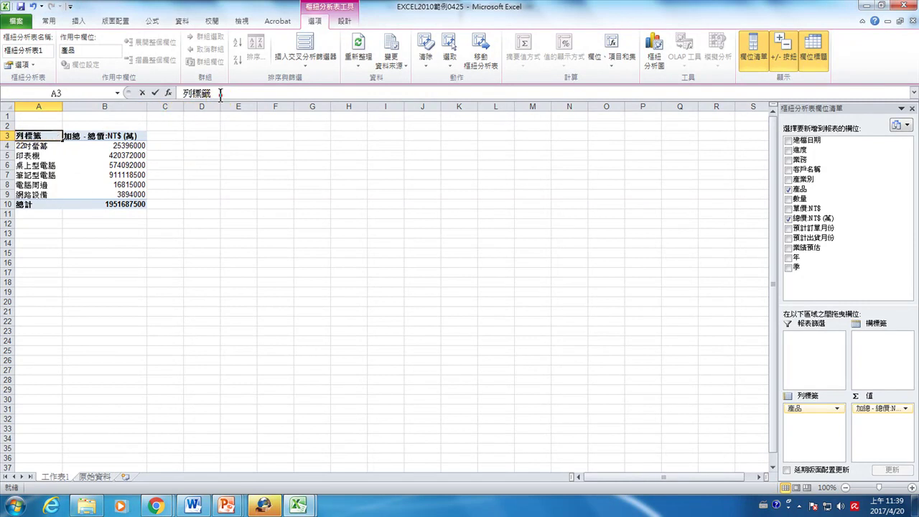
# Step: Rename the pivot table's 列標籤 header in A3 to 產品
pyautogui.moveTo(219, 94); pyautogui.dragTo(182, 94)
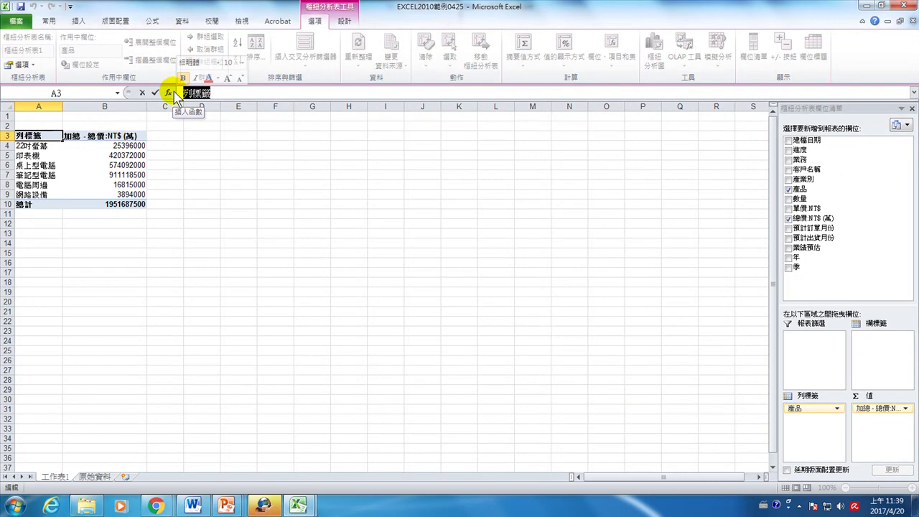
pyautogui.write('yhhqm')
pyautogui.press('space')
pyautogui.write('rrr')
pyautogui.press('space')
pyautogui.press('Return')
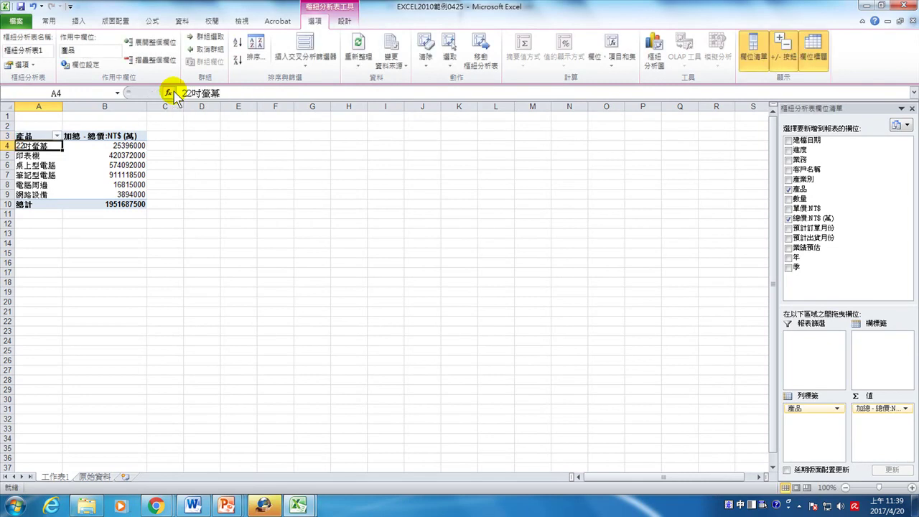
# Step: Rename the sum header in B3 to 業績 and select the pivot table rows
pyautogui.click(99, 135)
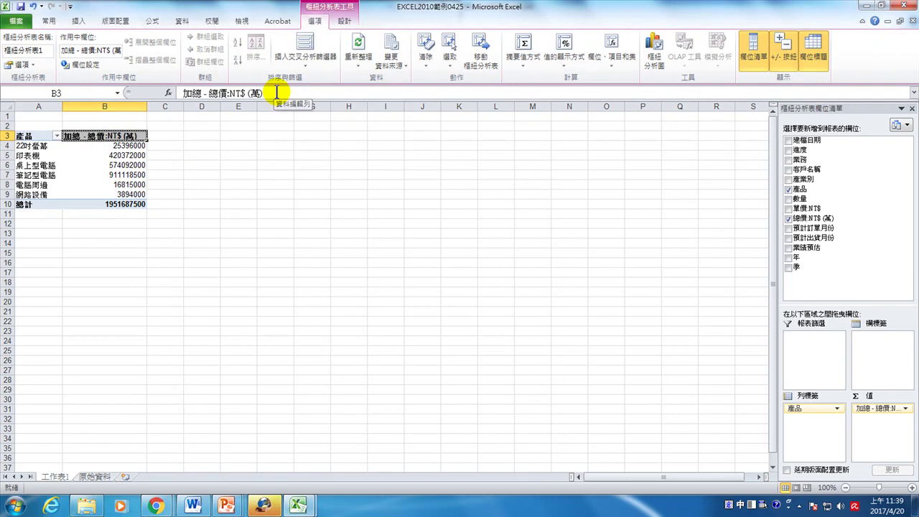
pyautogui.tripleClick(276, 92)
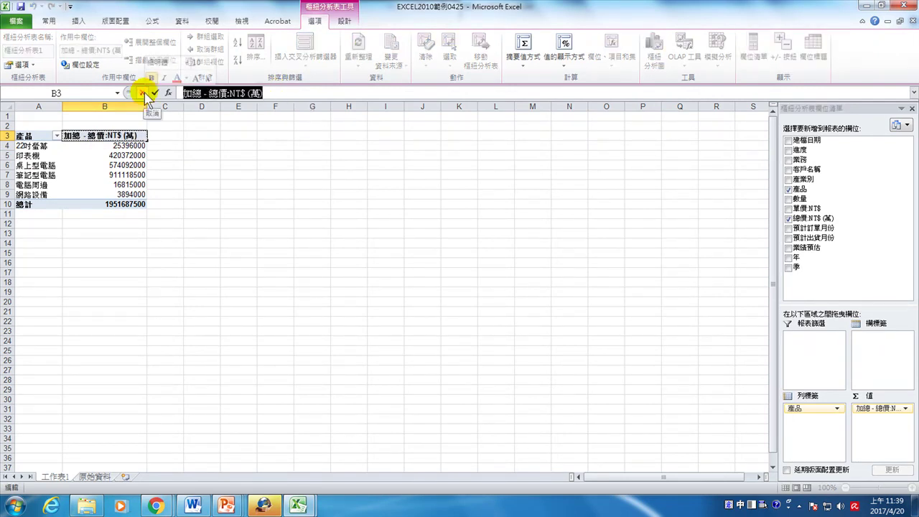
pyautogui.write('tc')
pyautogui.press('space')
pyautogui.write('vf')
pyautogui.press('space')
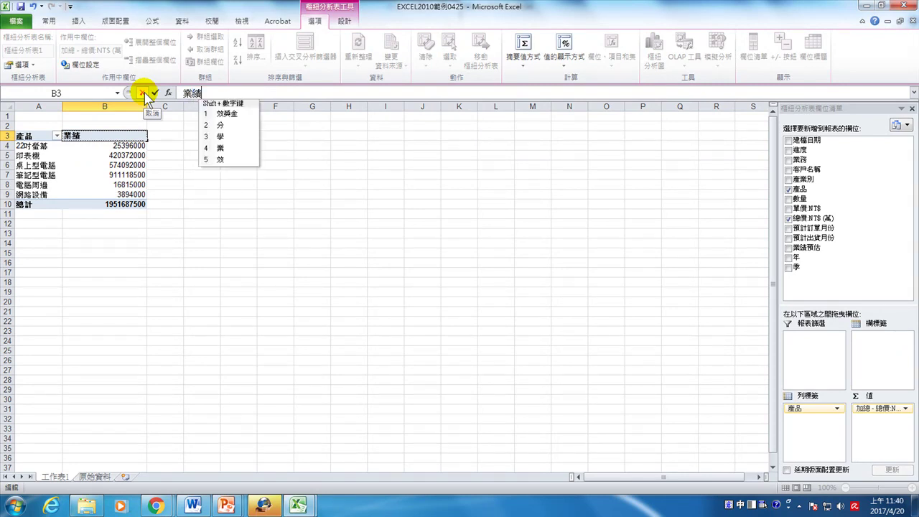
pyautogui.press('Return')
pyautogui.press('Return')
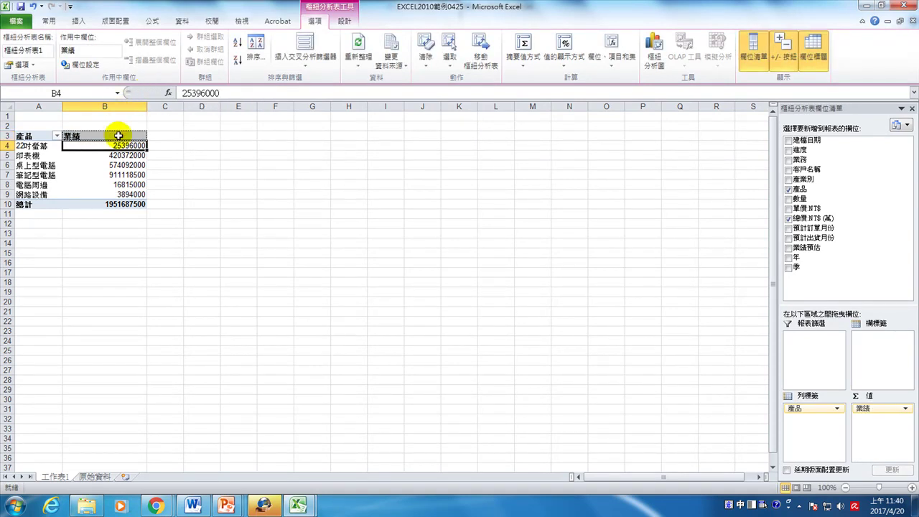
pyautogui.moveTo(36, 135)
pyautogui.mouseDown()
pyautogui.moveTo(87, 154)
pyautogui.moveTo(102, 193)
pyautogui.mouseUp()
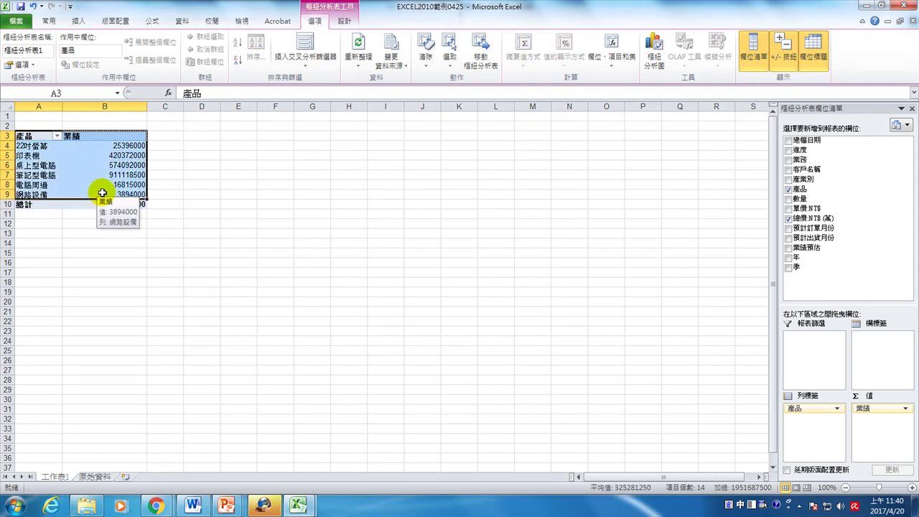
# Step: Glance at the open PowerPoint presentation, then return to the Excel pivot table
pyautogui.click(235, 509)
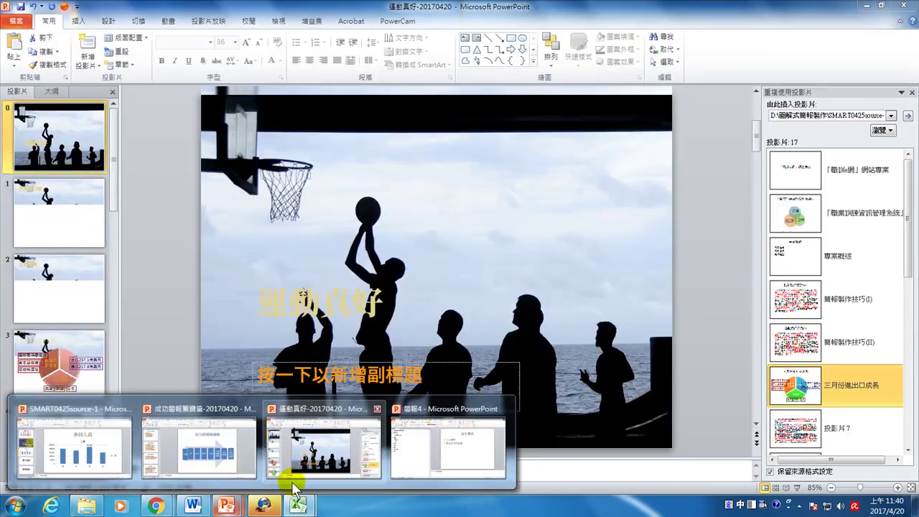
pyautogui.click(199, 445)
pyautogui.click(94, 165)
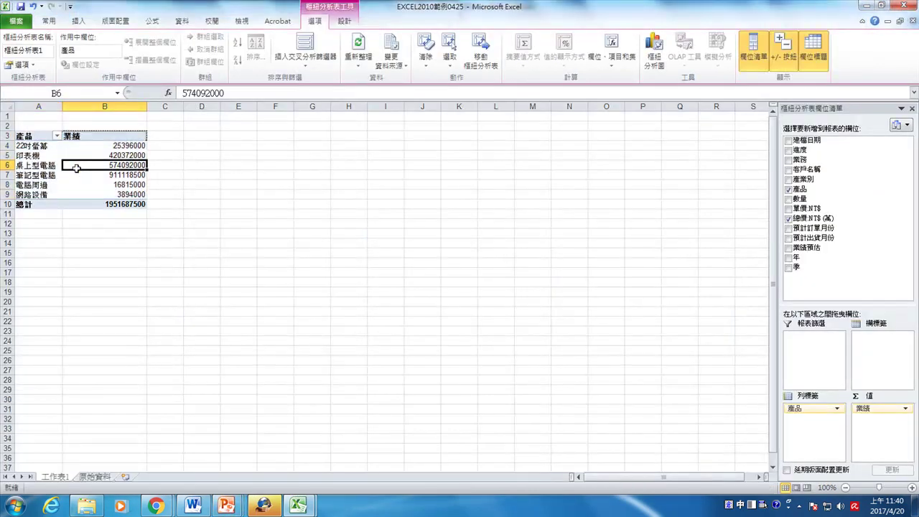
# Step: Apply Comma Style thousands separators to the sales values in B4:B9
pyautogui.moveTo(103, 145); pyautogui.dragTo(111, 194)
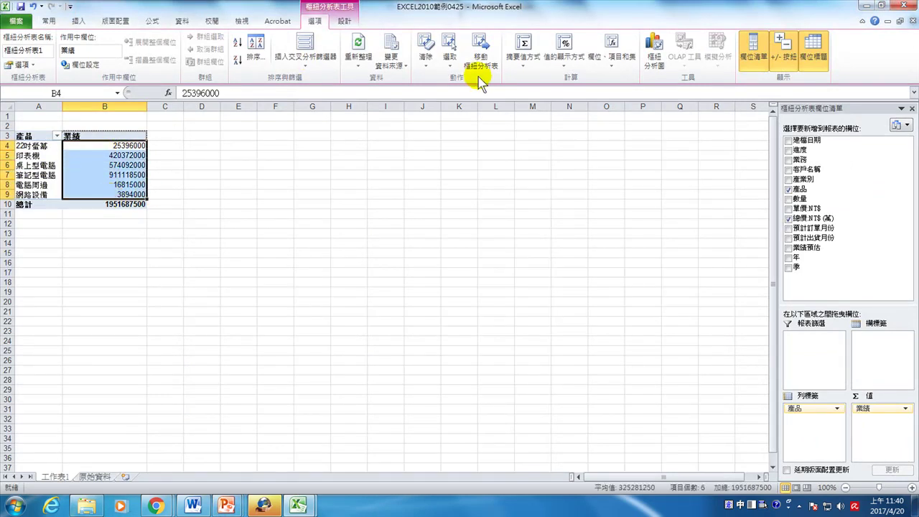
pyautogui.click(49, 22)
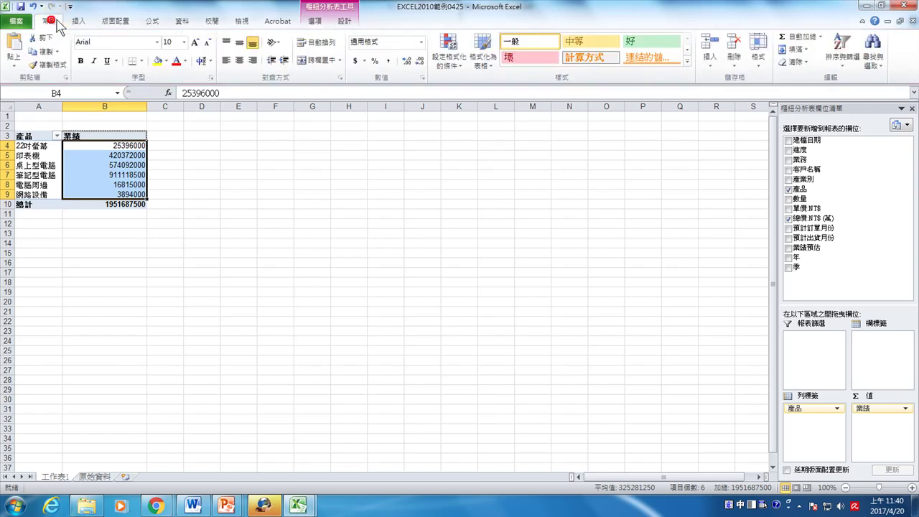
pyautogui.click(389, 60)
pyautogui.click(419, 61)
pyautogui.click(420, 61)
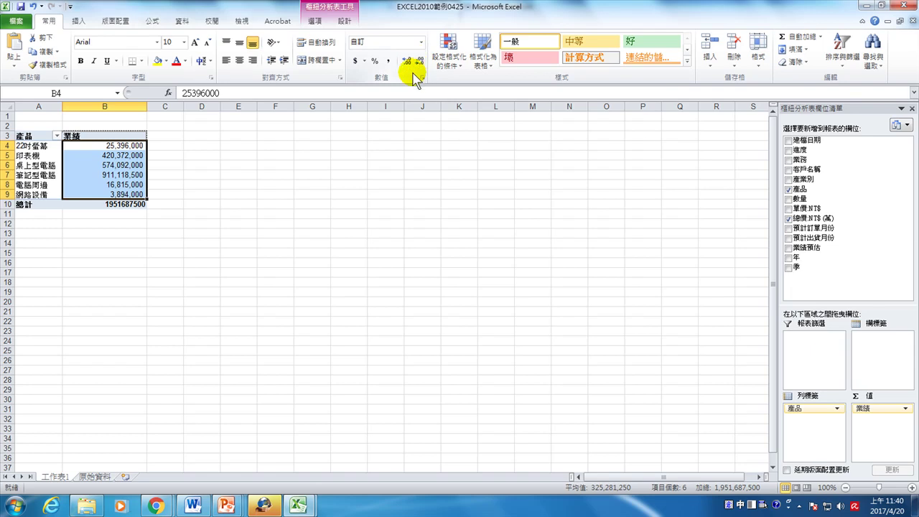
pyautogui.click(134, 165)
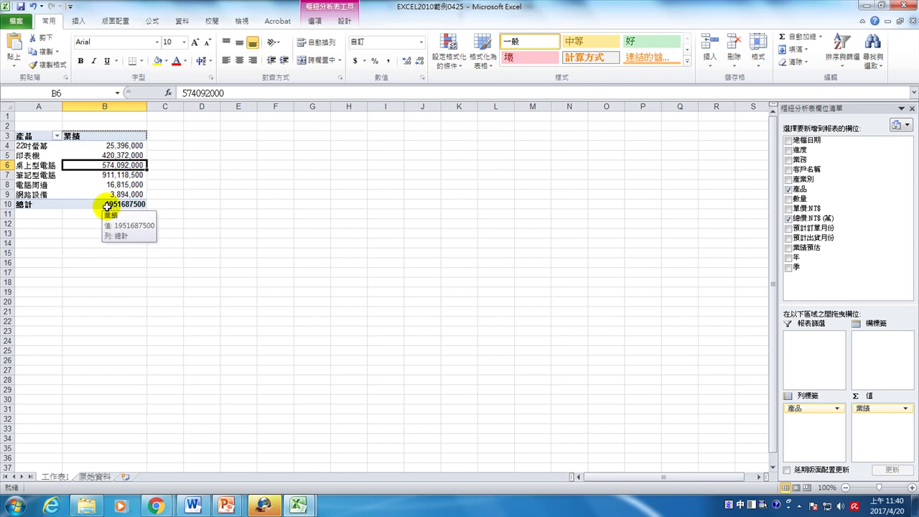
pyautogui.click(83, 145)
pyautogui.moveTo(82, 146); pyautogui.dragTo(91, 196)
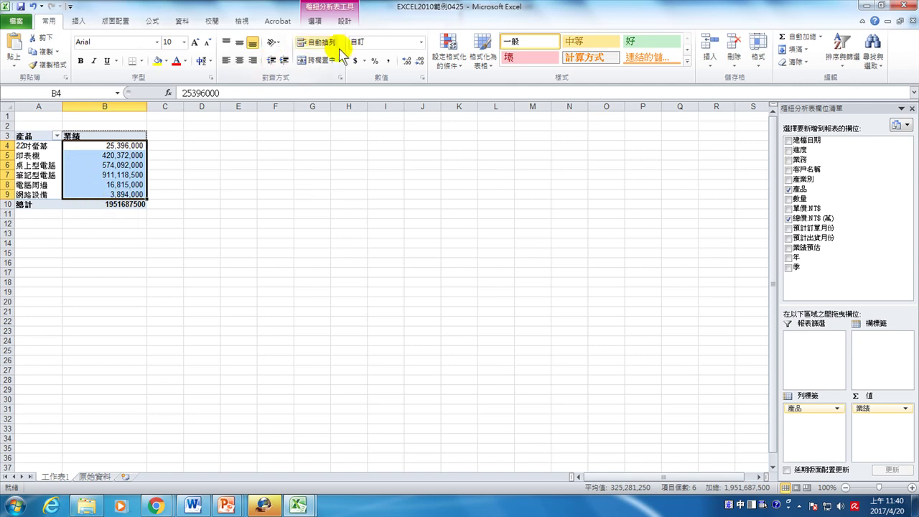
# Step: Add orange gradient fill data bars to the 業績 values in B4:B9
pyautogui.click(447, 61)
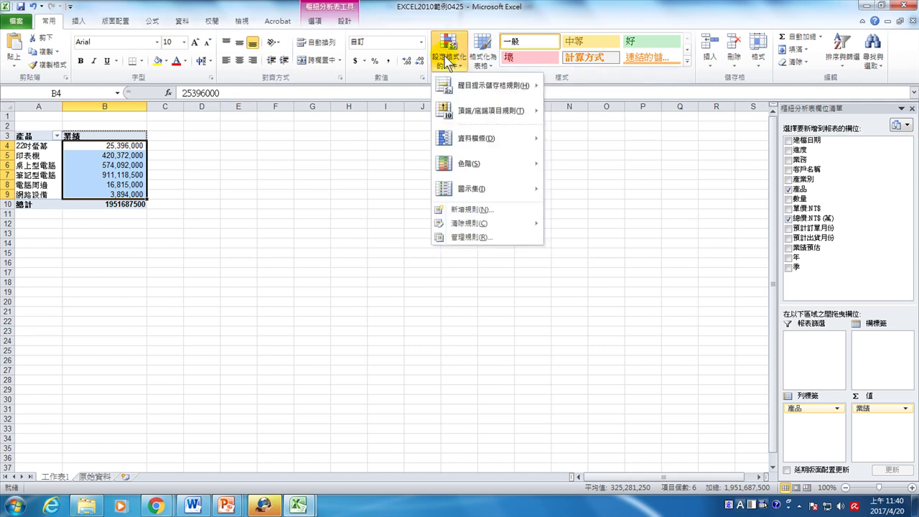
pyautogui.moveTo(477, 138)
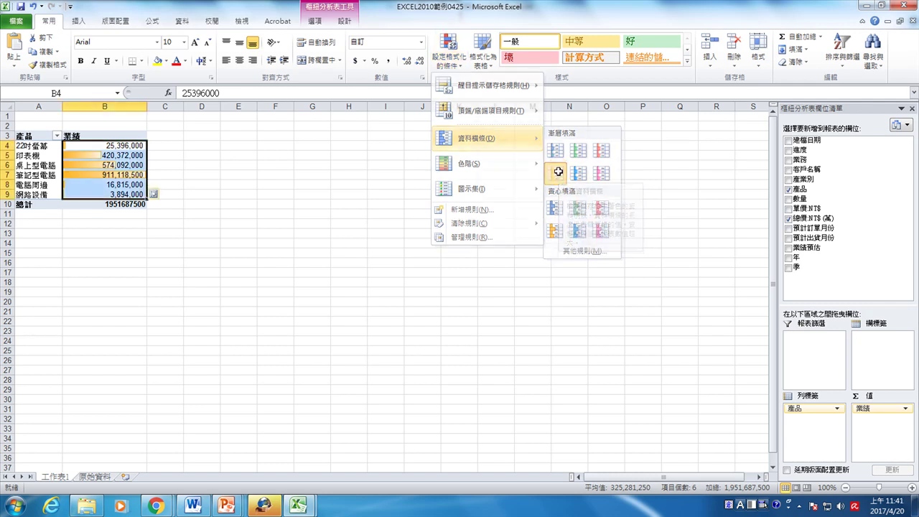
pyautogui.click(559, 175)
pyautogui.click(162, 219)
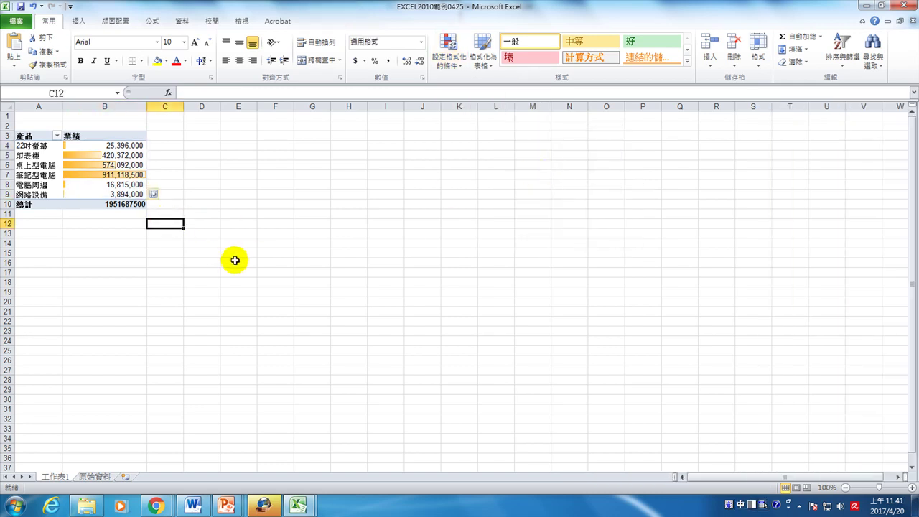
# Step: Copy the whole pivot table range A3:B9
pyautogui.moveTo(30, 136); pyautogui.dragTo(112, 193)
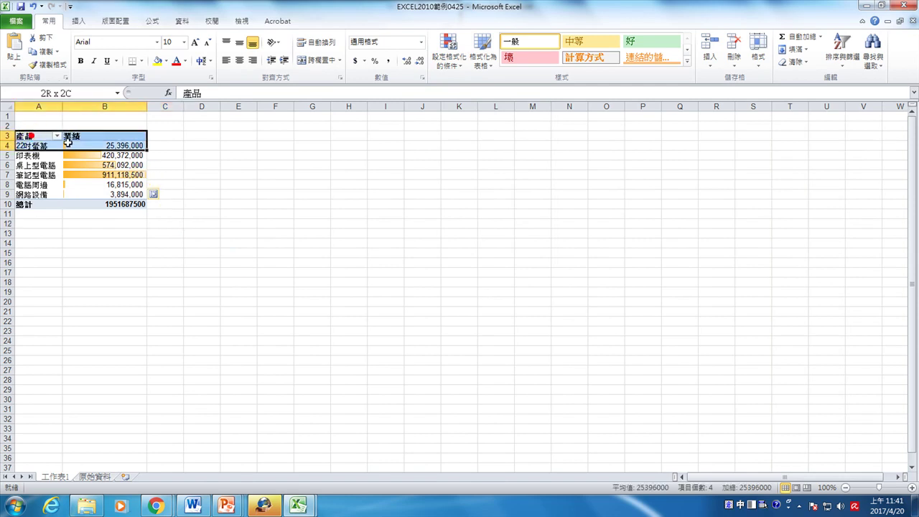
pyautogui.rightClick(107, 165)
pyautogui.click(129, 171)
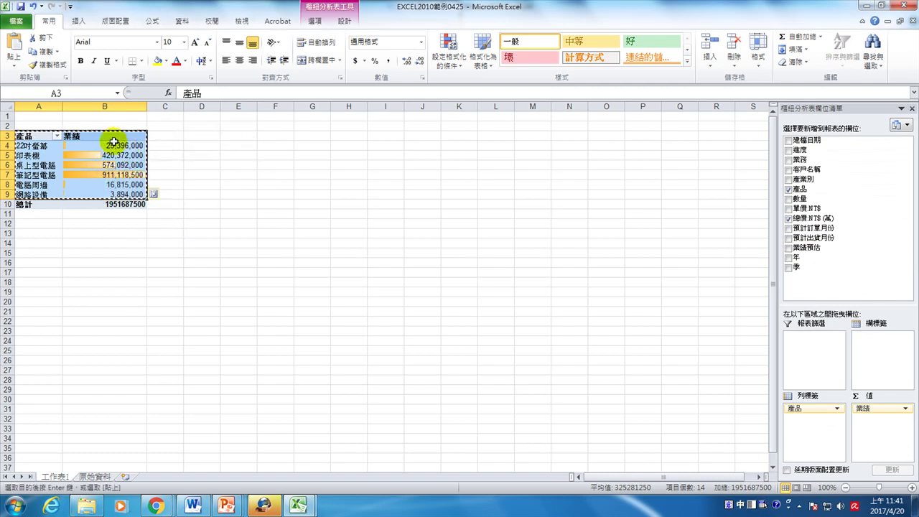
pyautogui.moveTo(94, 142)
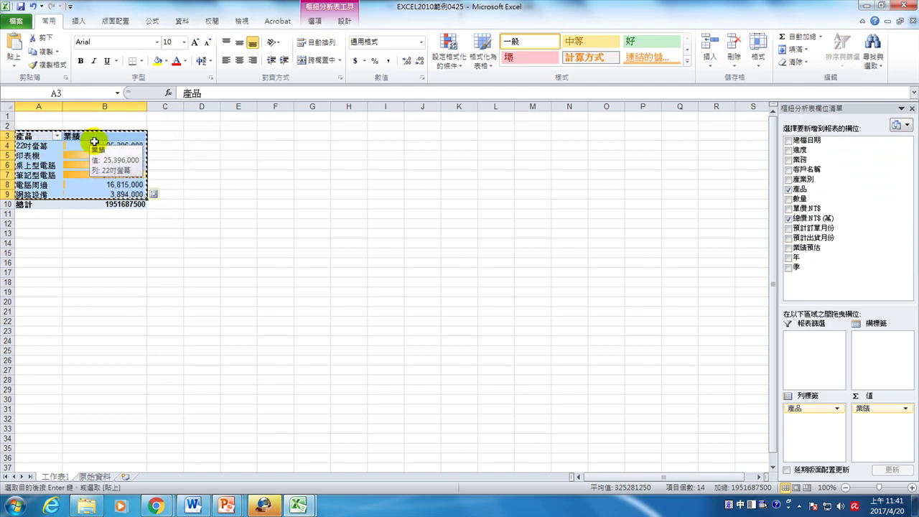
# Step: Switch to the SMART0425source-1 PowerPoint presentation
pyautogui.click(226, 505)
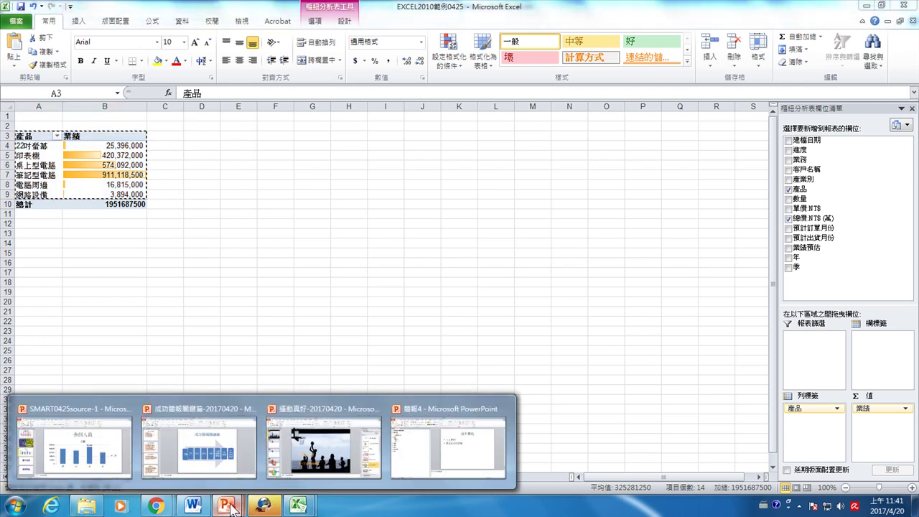
pyautogui.click(419, 467)
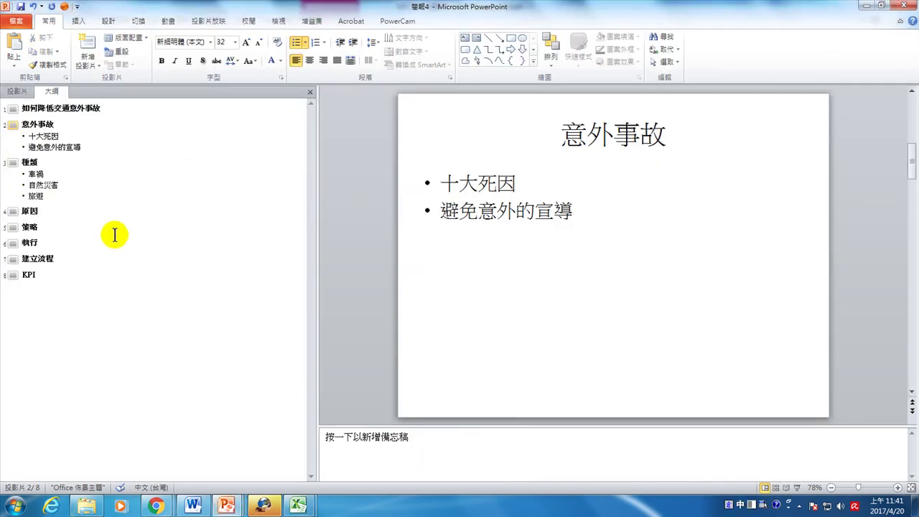
pyautogui.click(226, 505)
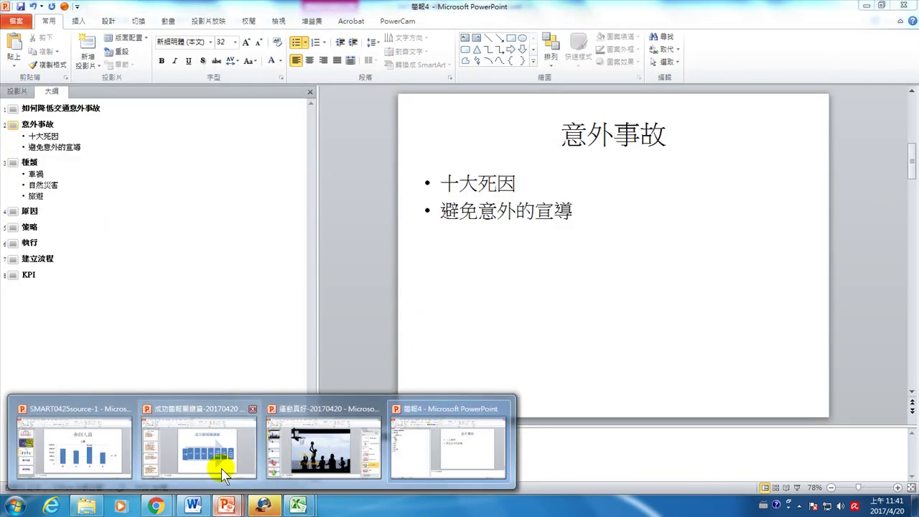
pyautogui.click(108, 449)
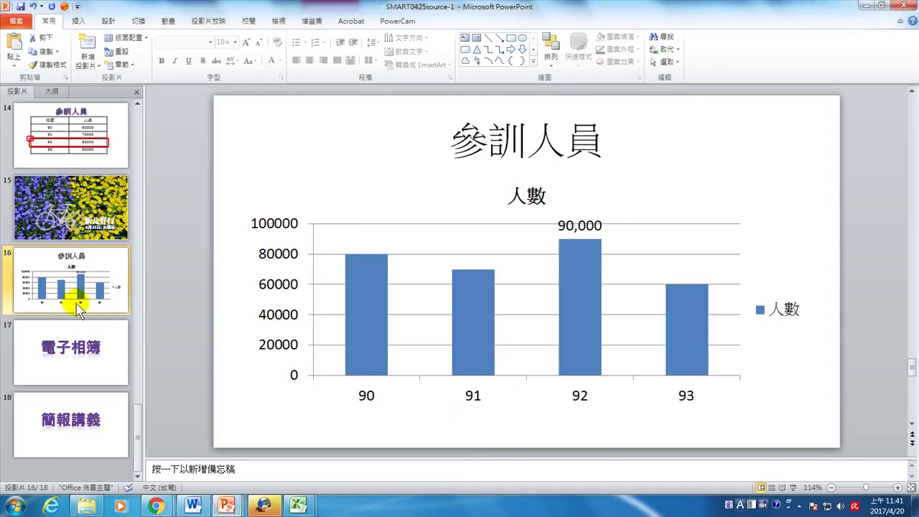
# Step: Insert a new slide 17 after slide 16 in the presentation
pyautogui.click(62, 316)
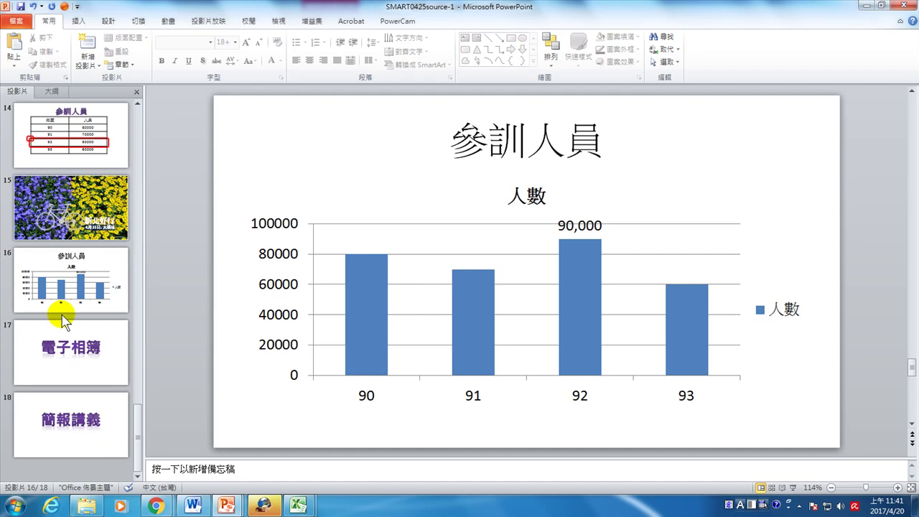
pyautogui.click(96, 45)
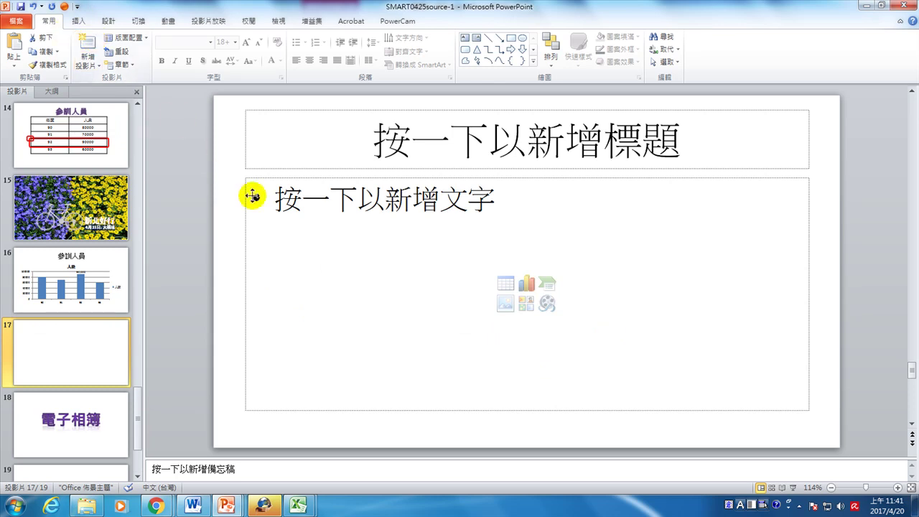
pyautogui.click(293, 209)
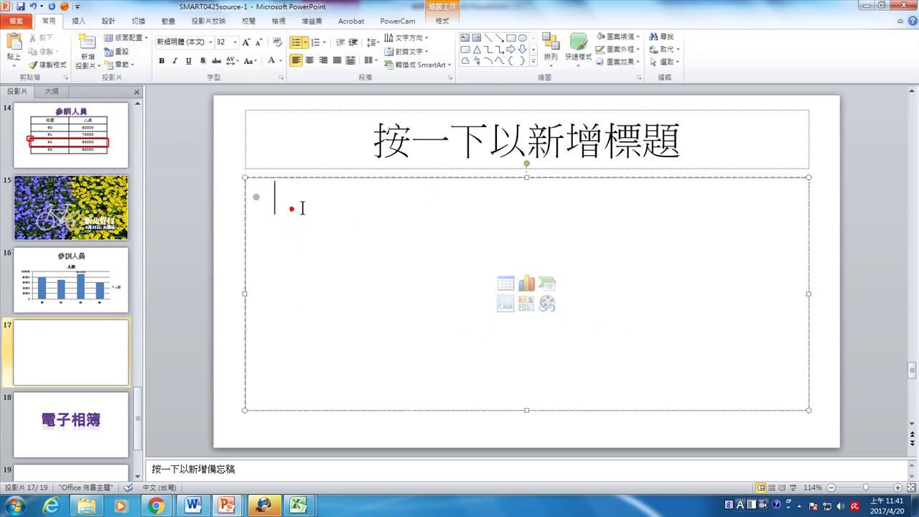
pyautogui.click(859, 190)
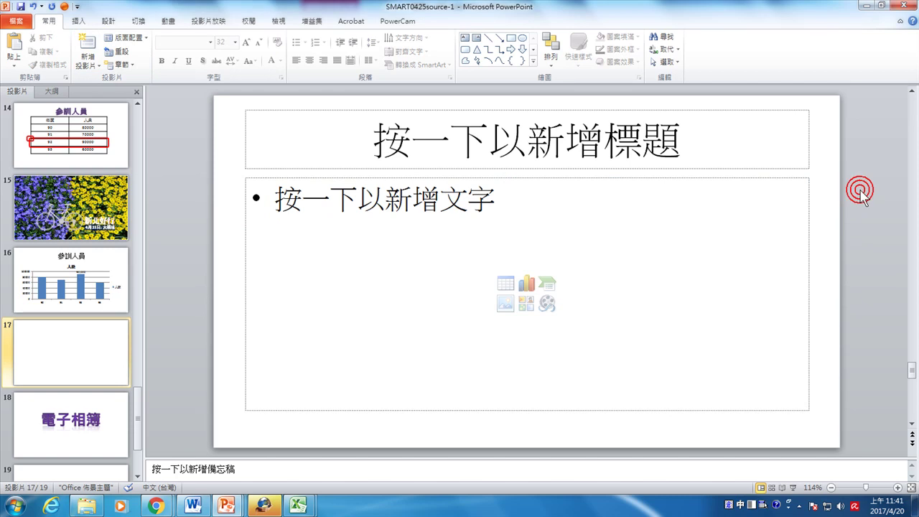
# Step: Paste Special the copied pivot table onto slide 17 as a linked worksheet object
pyautogui.click(16, 66)
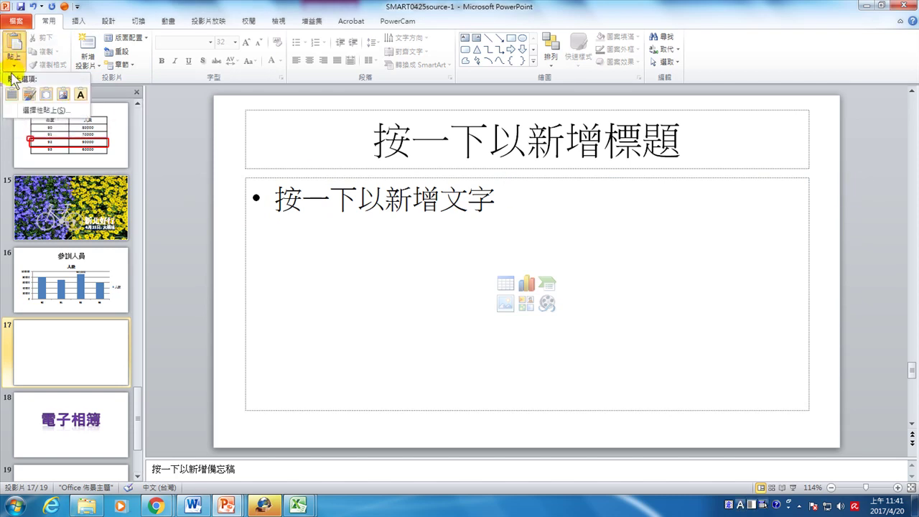
pyautogui.click(26, 111)
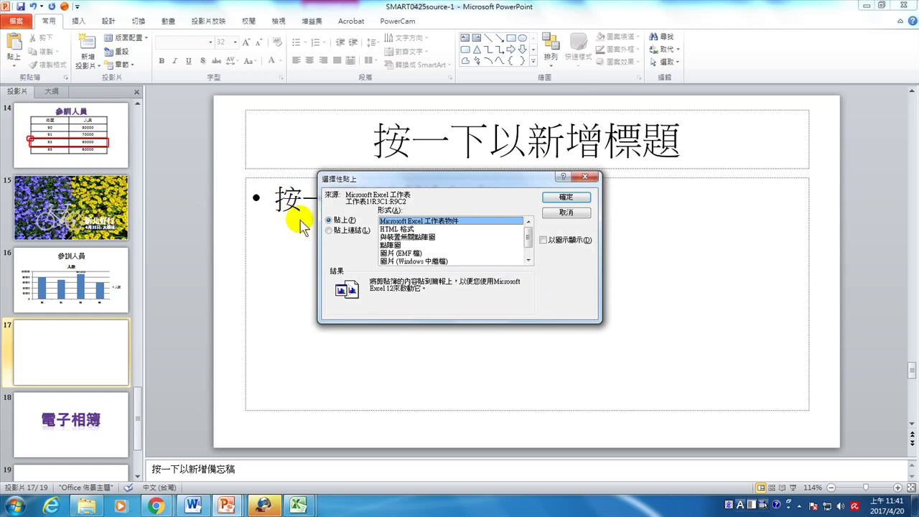
pyautogui.click(359, 230)
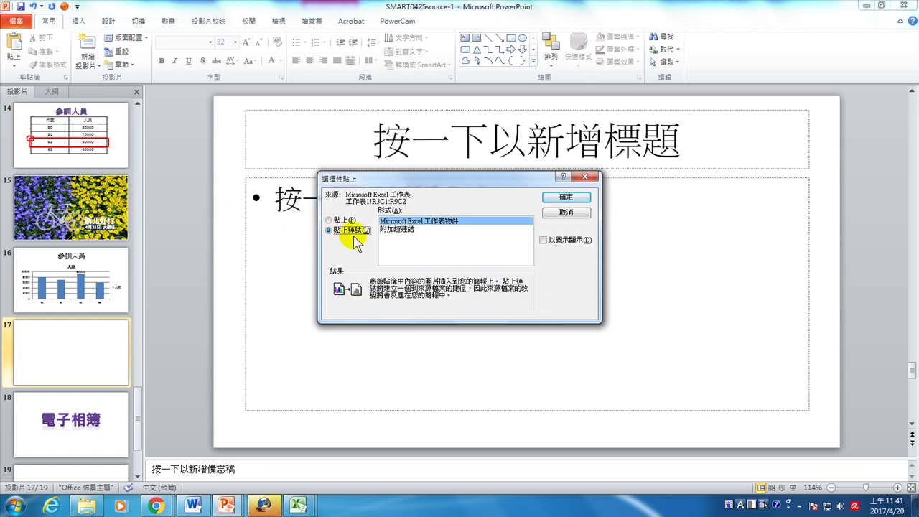
pyautogui.click(566, 198)
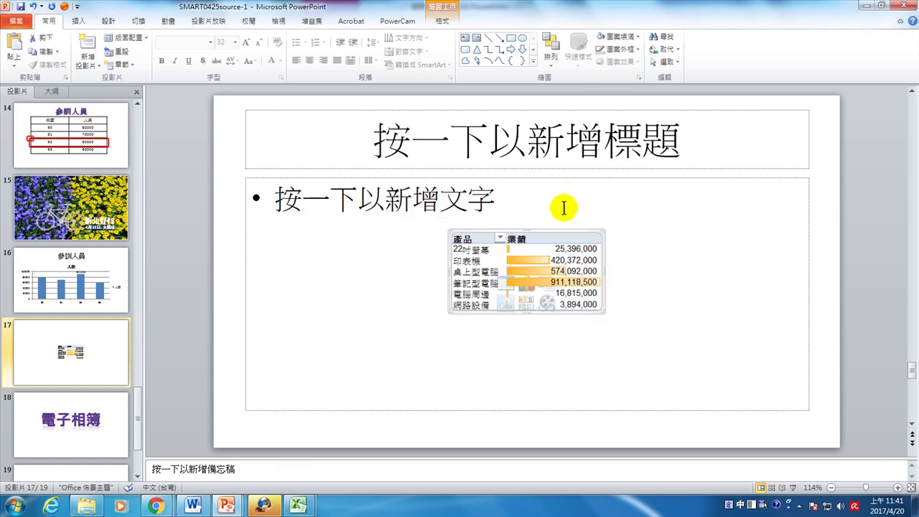
# Step: Enlarge the linked table to span most of slide 17
pyautogui.click(446, 228)
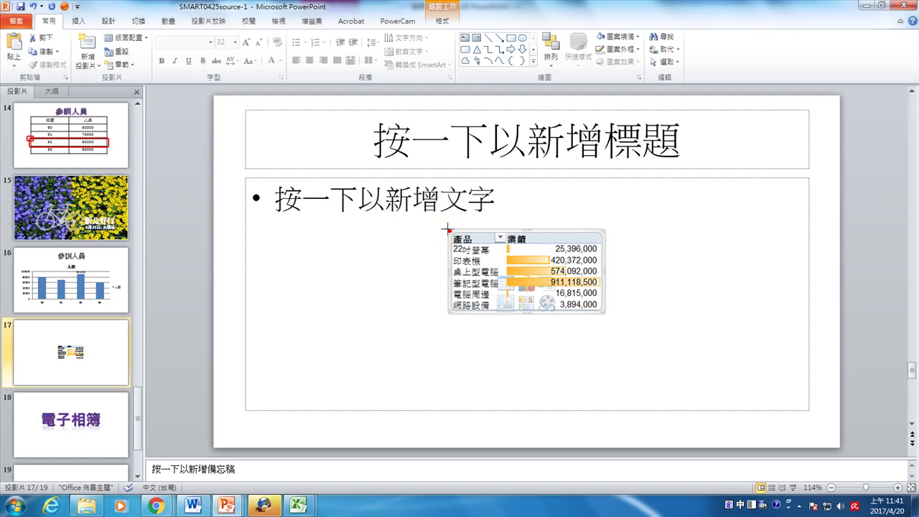
pyautogui.moveTo(447, 229); pyautogui.dragTo(298, 153)
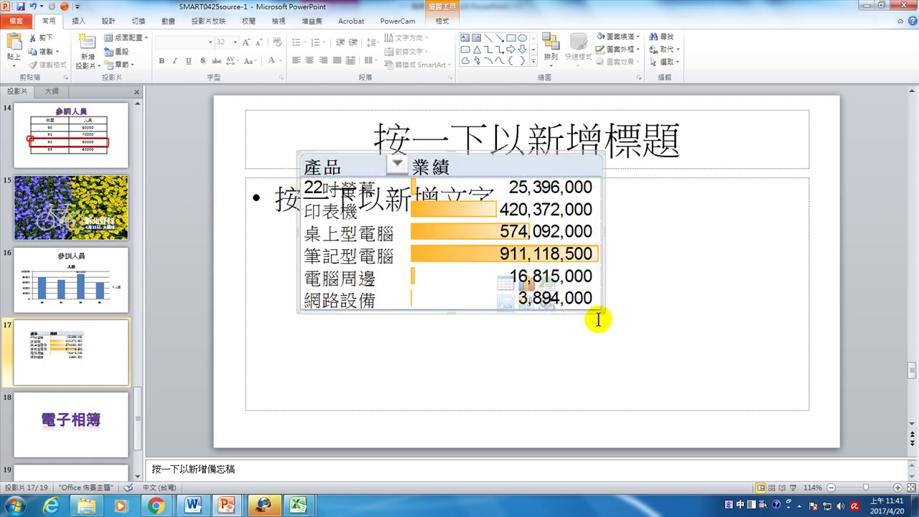
pyautogui.moveTo(602, 312)
pyautogui.mouseDown()
pyautogui.moveTo(759, 414)
pyautogui.moveTo(728, 404)
pyautogui.mouseUp()
# Step: Delete the empty text placeholder and move the table down below the title
pyautogui.click(809, 280)
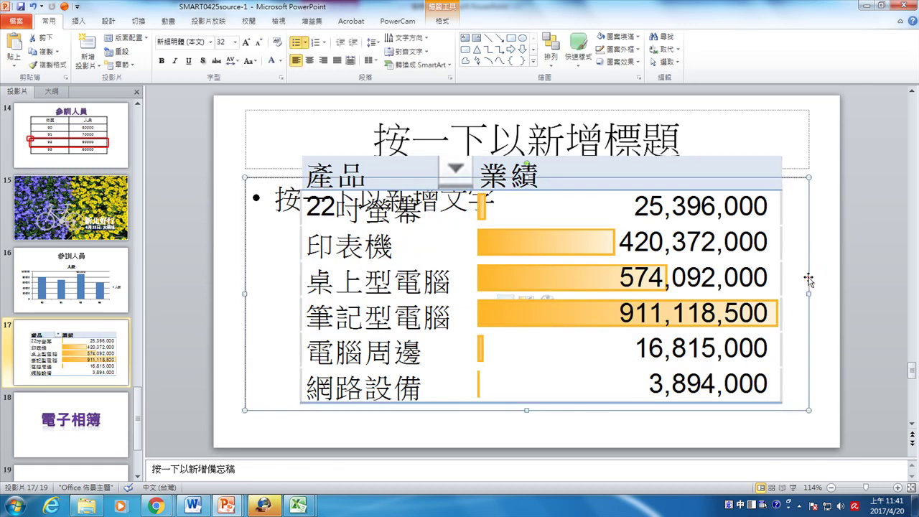
pyautogui.press('Delete')
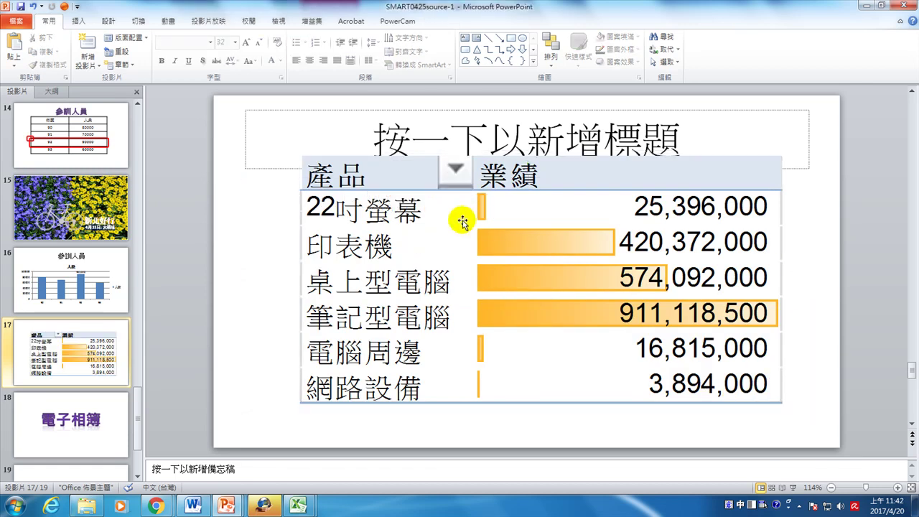
pyautogui.click(323, 175)
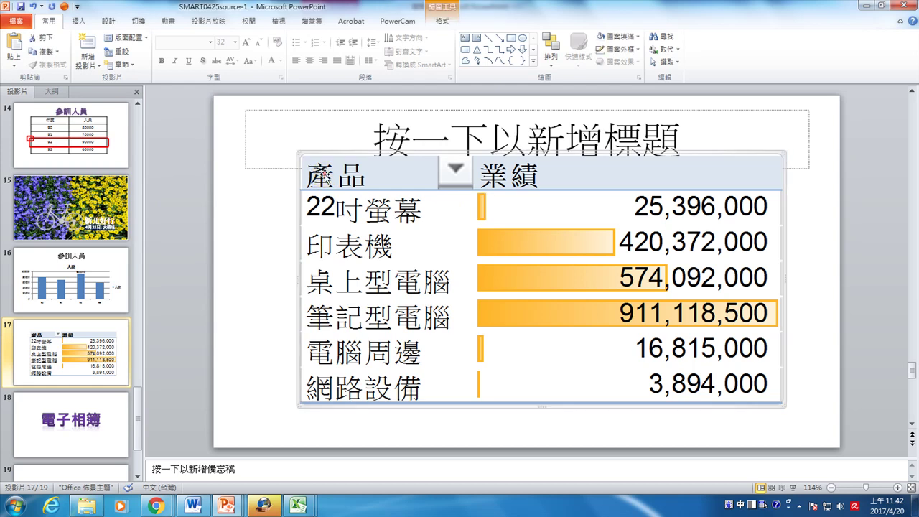
pyautogui.moveTo(317, 153); pyautogui.dragTo(305, 175)
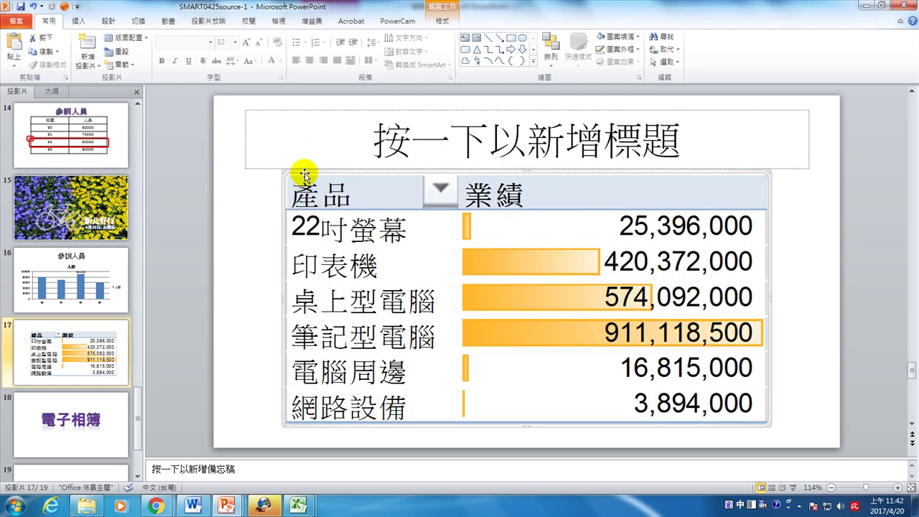